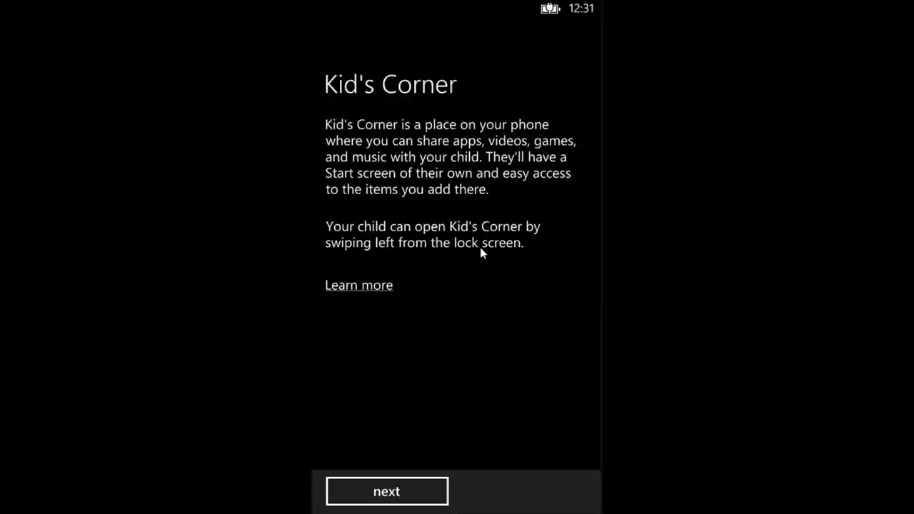
Continue past the Kid's Corner introduction to the content-choice step.
{"action": "left_click", "coordinate": [397, 491]}
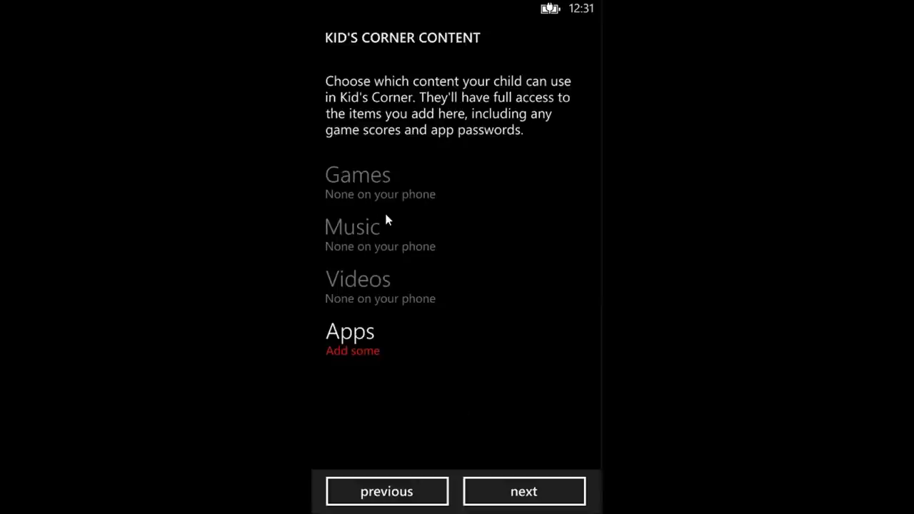
Choose Apps as the child's content and add Calculator to Kid's Corner.
{"action": "left_click", "coordinate": [355, 333]}
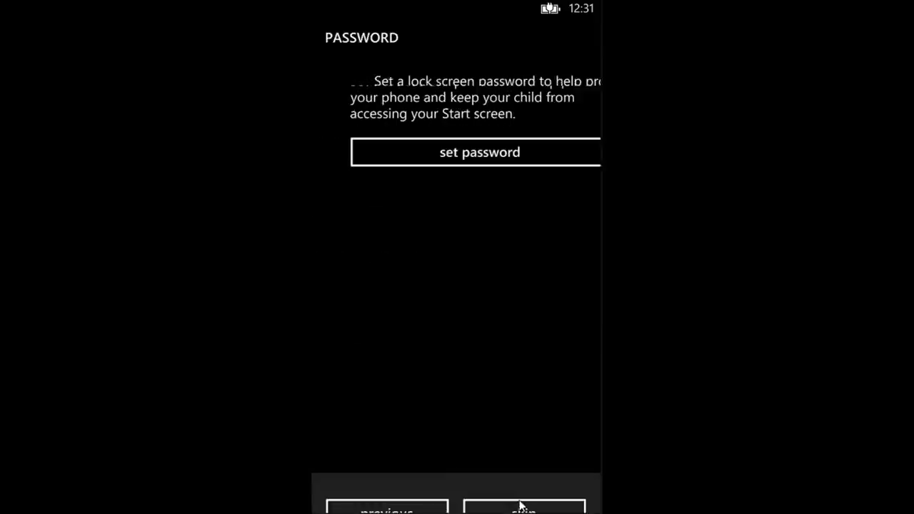
{"action": "left_click", "coordinate": [475, 168]}
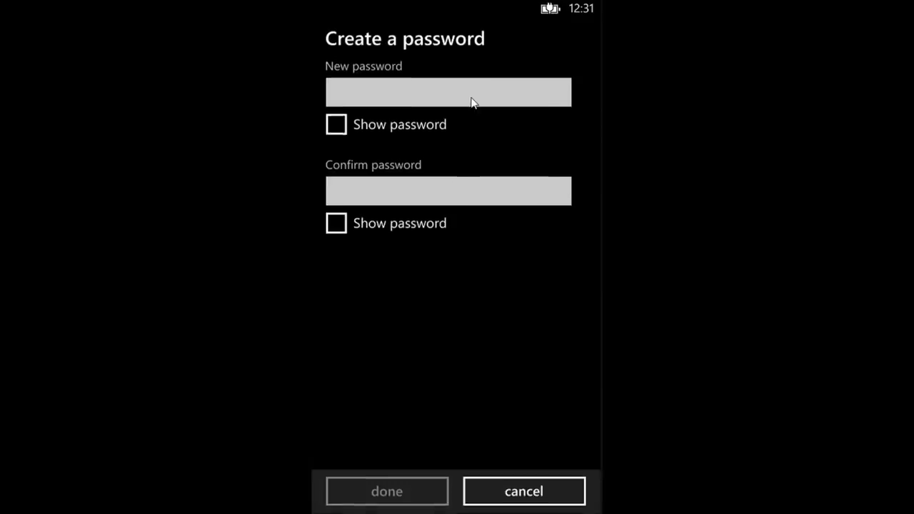
{"action": "left_click", "coordinate": [471, 102]}
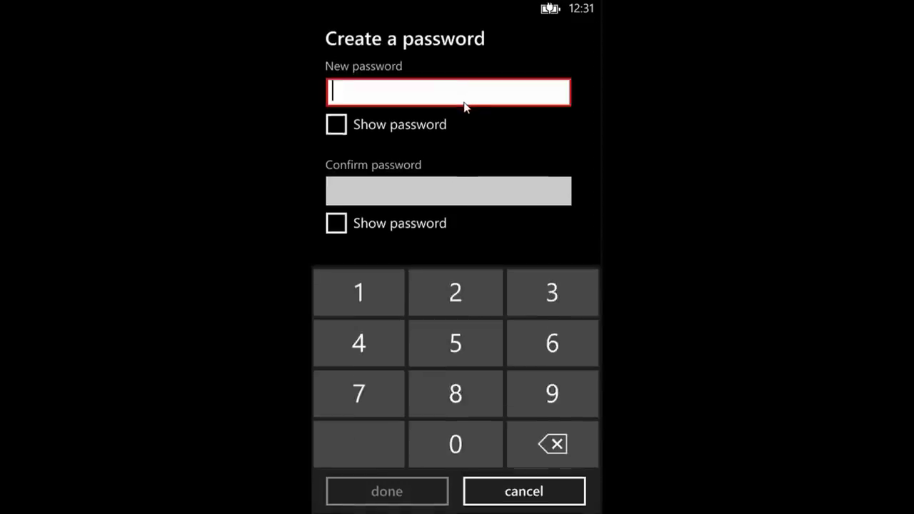
{"action": "left_click", "coordinate": [370, 303]}
{"action": "left_click", "coordinate": [464, 303]}
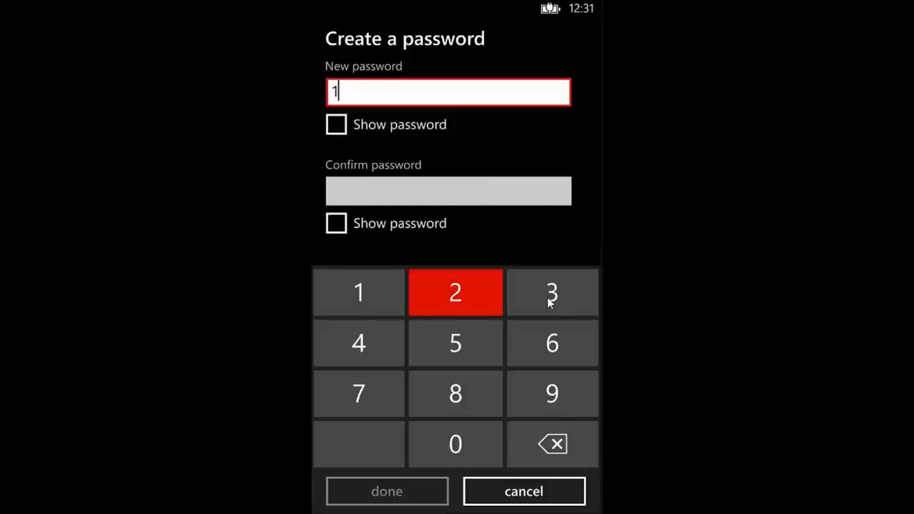
{"action": "left_click", "coordinate": [549, 303]}
{"action": "left_click", "coordinate": [372, 342]}
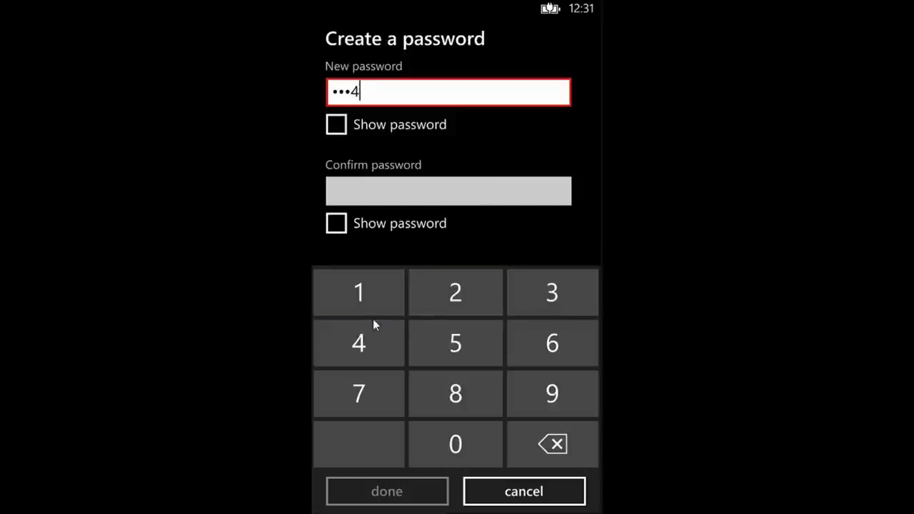
{"action": "left_click", "coordinate": [379, 126]}
{"action": "left_click", "coordinate": [395, 200]}
{"action": "left_click", "coordinate": [371, 307]}
{"action": "left_click", "coordinate": [433, 308]}
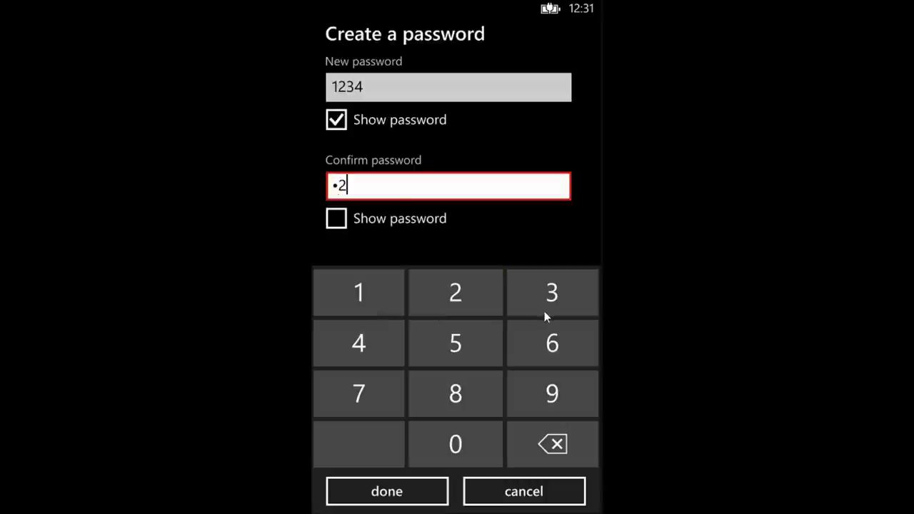
{"action": "left_click", "coordinate": [546, 313]}
{"action": "left_click", "coordinate": [342, 343]}
{"action": "left_click", "coordinate": [423, 221]}
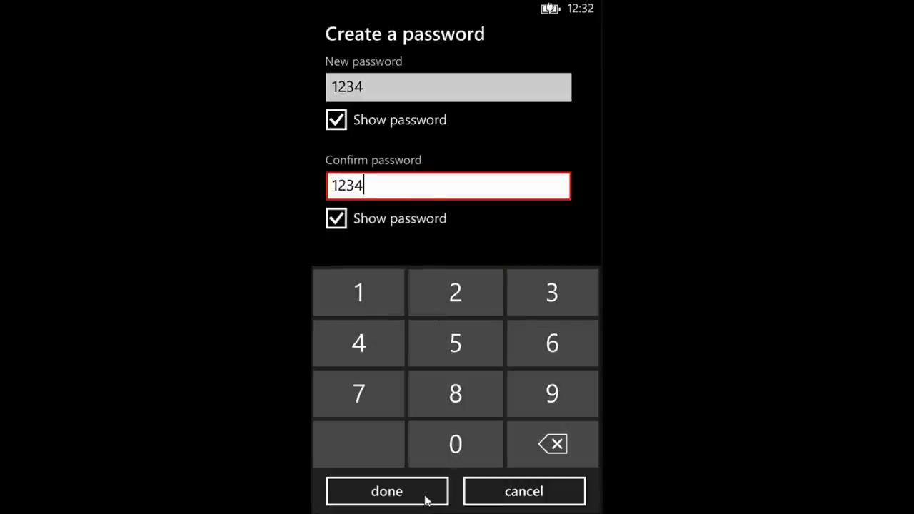
{"action": "left_click", "coordinate": [425, 497]}
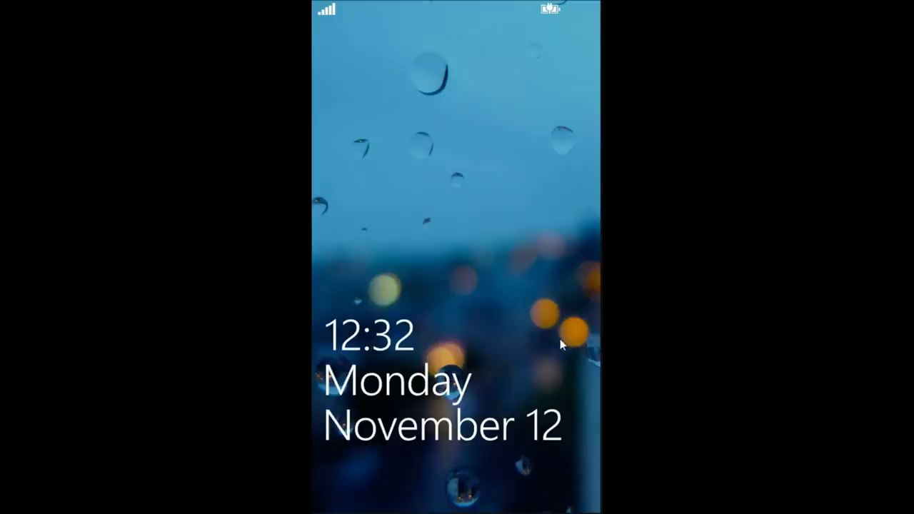
Swipe from the regular lock screen over to Kid's Corner and swipe up to enter.
{"action": "left_click_drag", "start_coordinate": [444, 347], "coordinate": [314, 339]}
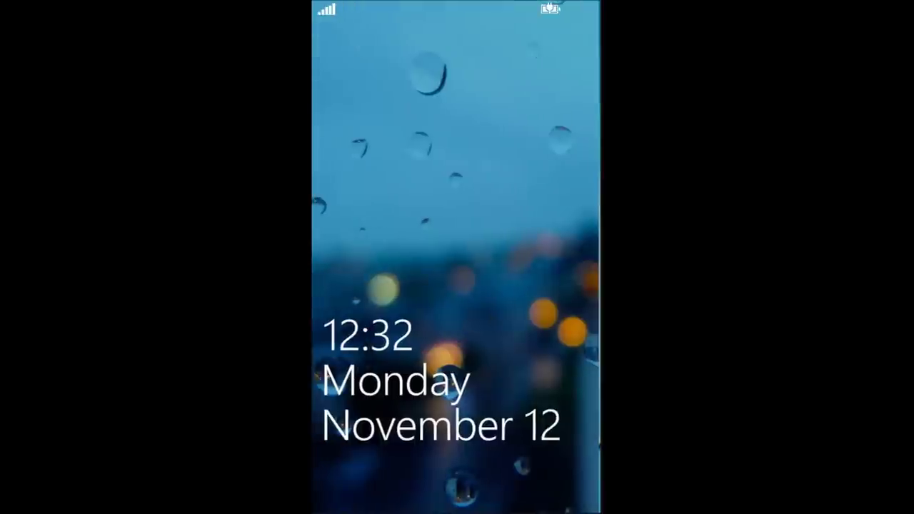
{"action": "left_click_drag", "start_coordinate": [557, 386], "coordinate": [336, 386]}
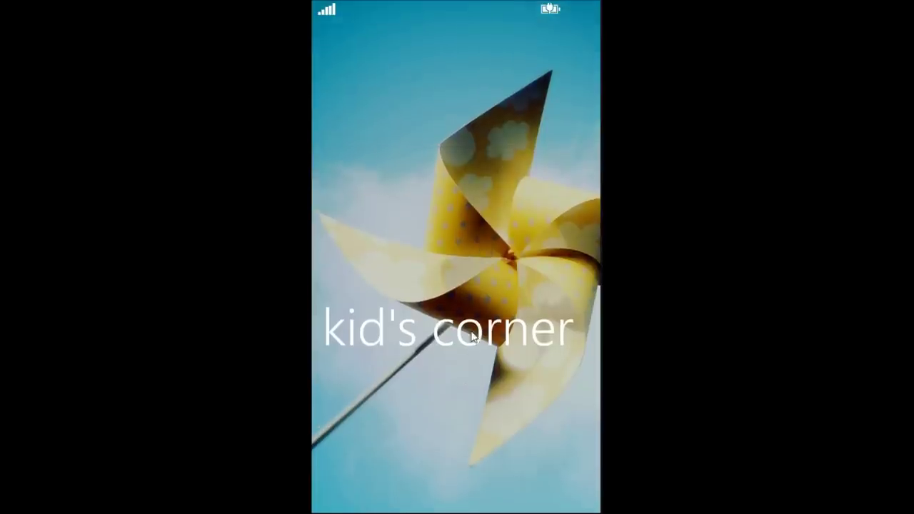
{"action": "left_click_drag", "start_coordinate": [472, 335], "coordinate": [466, 178]}
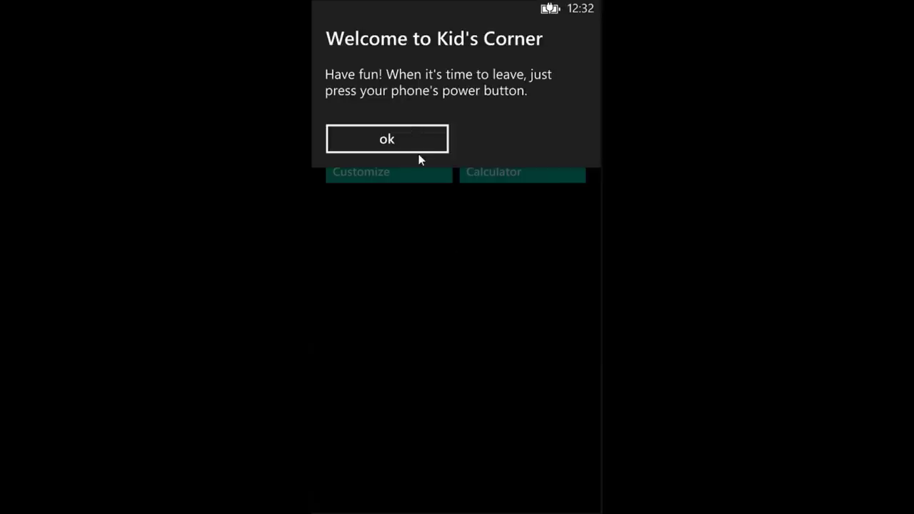
Dismiss the welcome message and type 'Lil Pug' as the Kid's Corner name in Customize.
{"action": "left_click", "coordinate": [420, 144]}
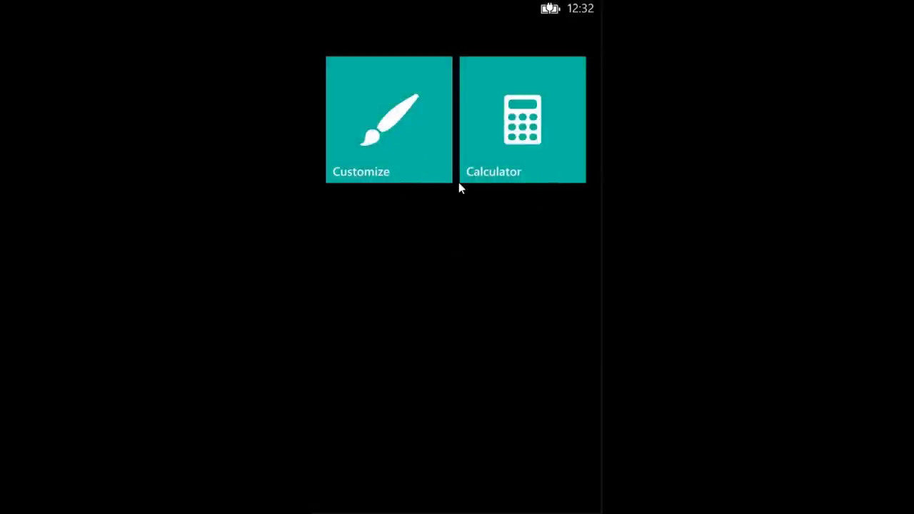
{"action": "left_click", "coordinate": [389, 160]}
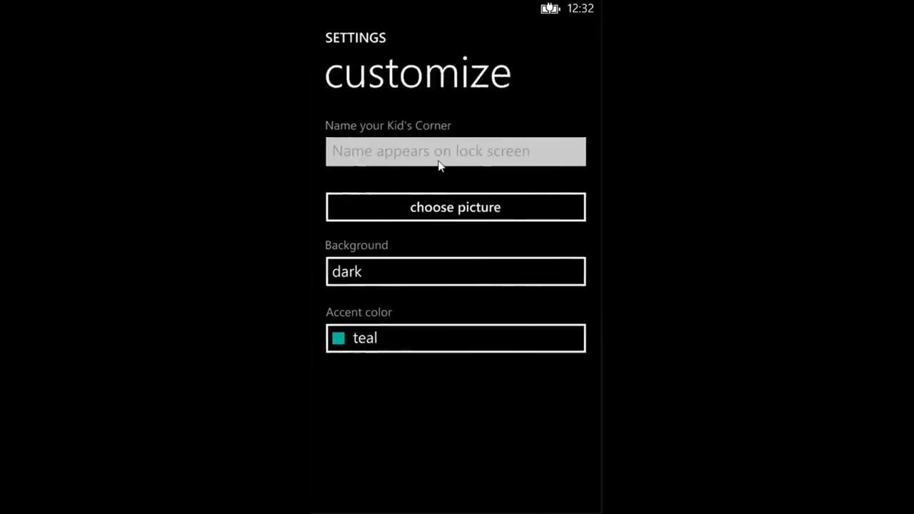
{"action": "left_click", "coordinate": [438, 163]}
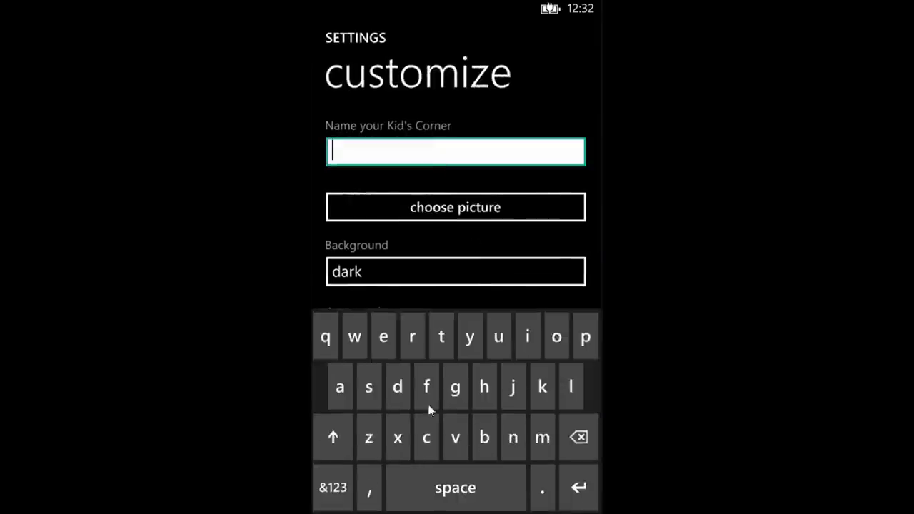
{"action": "left_click", "coordinate": [574, 387]}
{"action": "left_click", "coordinate": [526, 332]}
{"action": "left_click", "coordinate": [576, 390]}
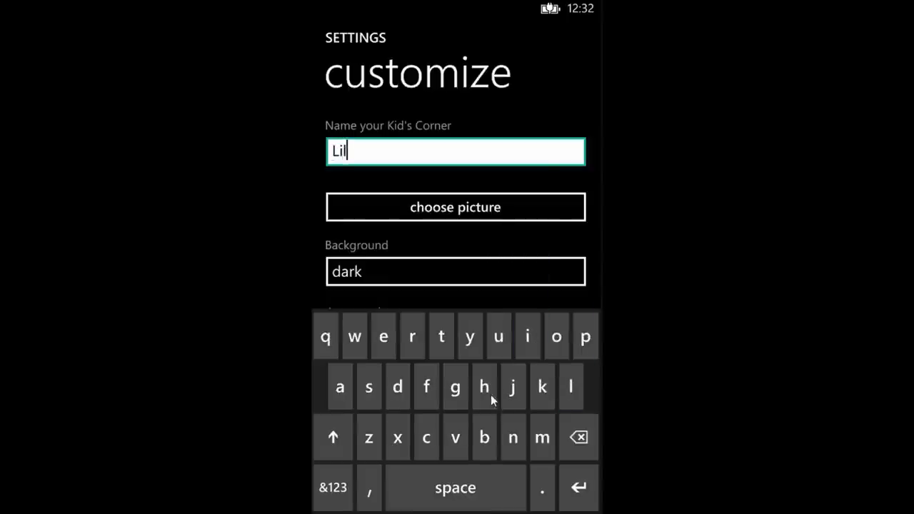
{"action": "left_click", "coordinate": [437, 491]}
{"action": "left_click", "coordinate": [332, 438]}
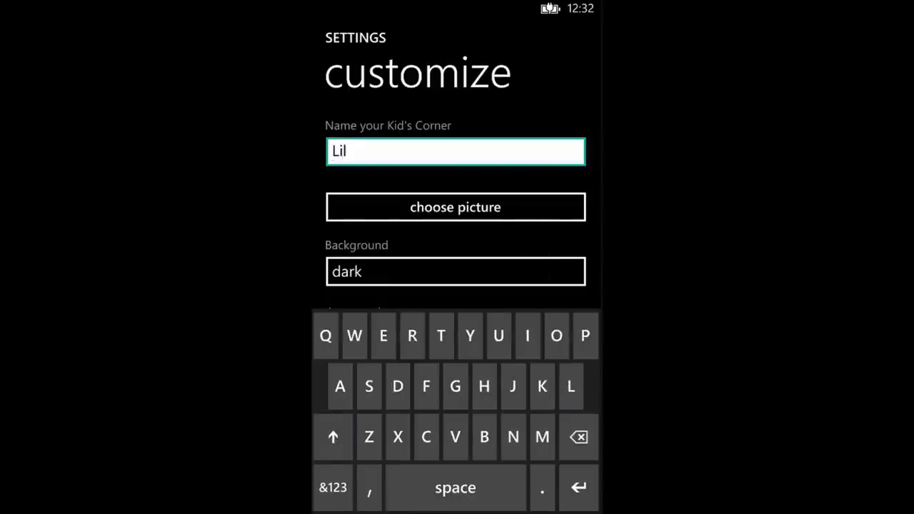
{"action": "left_click", "coordinate": [584, 337]}
{"action": "left_click", "coordinate": [497, 335]}
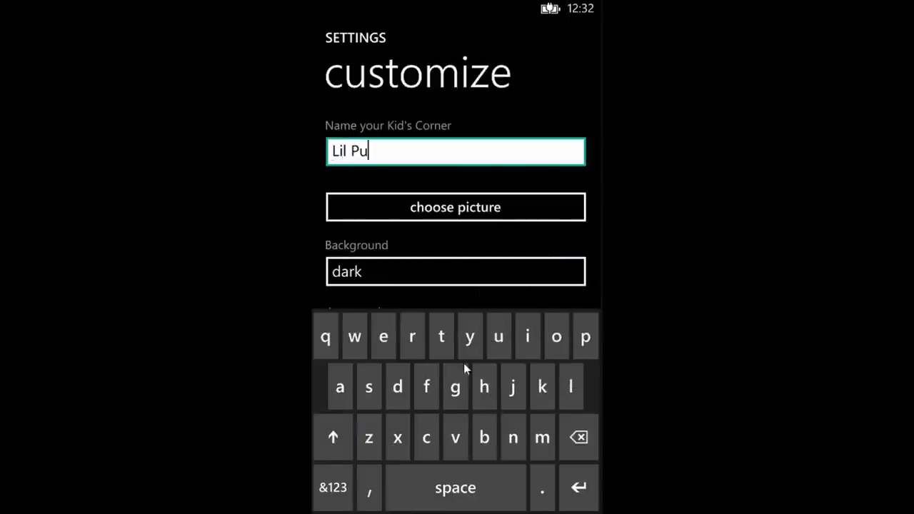
{"action": "left_click", "coordinate": [451, 400]}
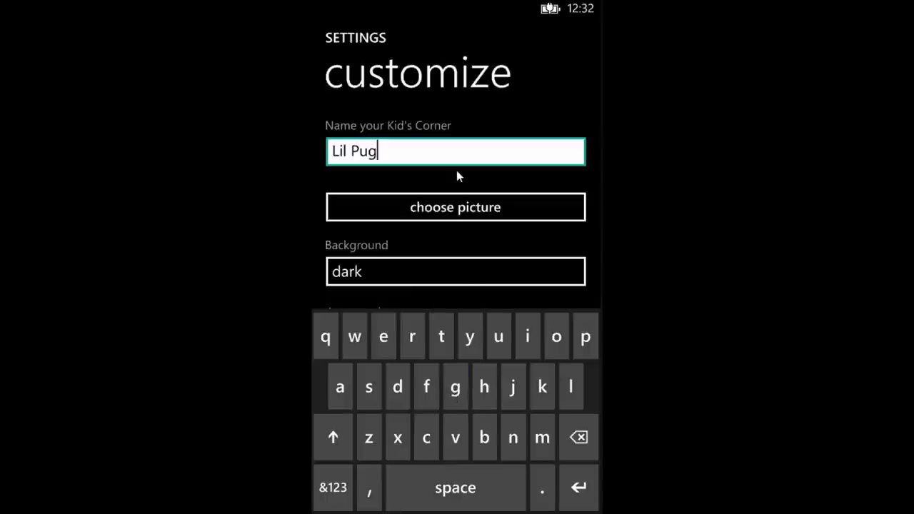
Keep the dark background and leave the customize settings.
{"action": "left_click", "coordinate": [509, 110]}
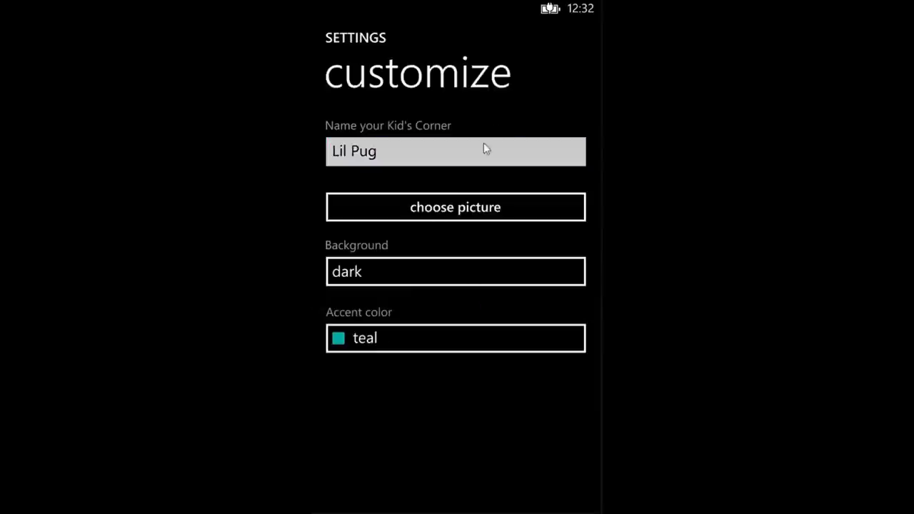
{"action": "left_click", "coordinate": [427, 283]}
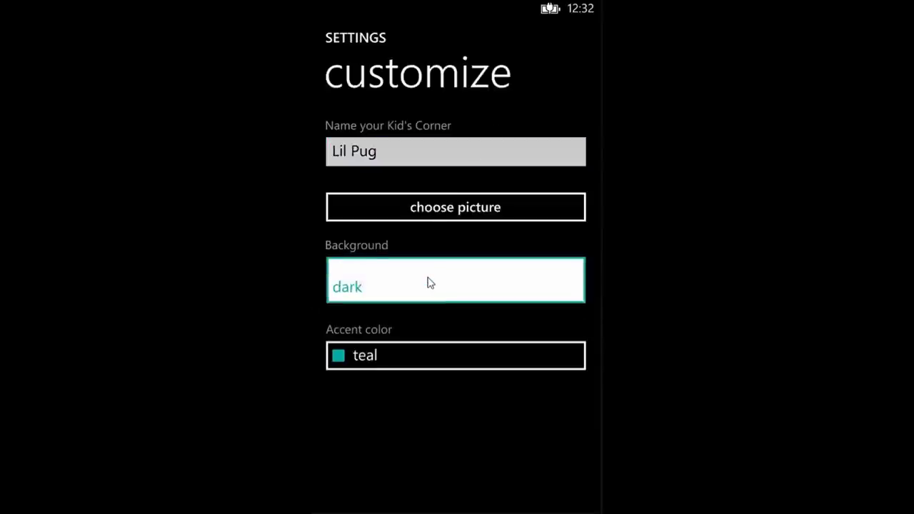
{"action": "left_click", "coordinate": [476, 424]}
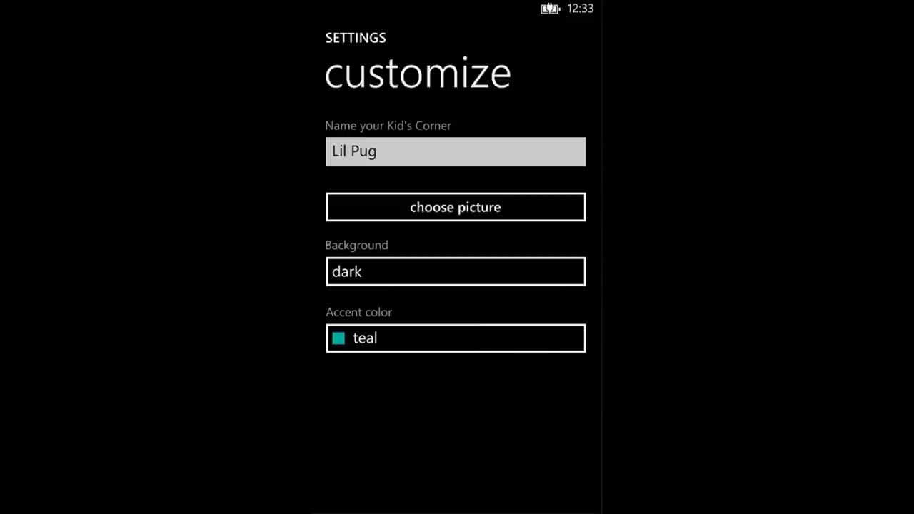
{"action": "key", "text": "Escape"}
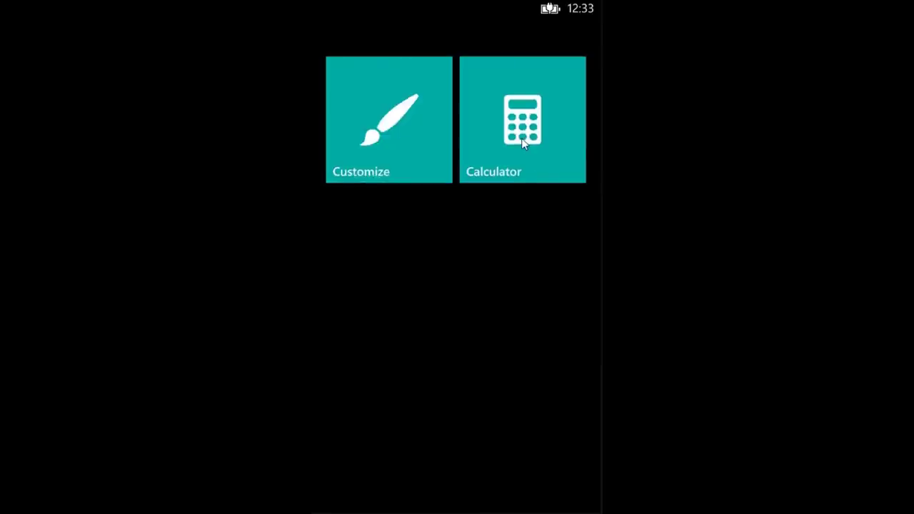
Launch Calculator from the Kid's Corner start screen, then close it again.
{"action": "left_click", "coordinate": [521, 138]}
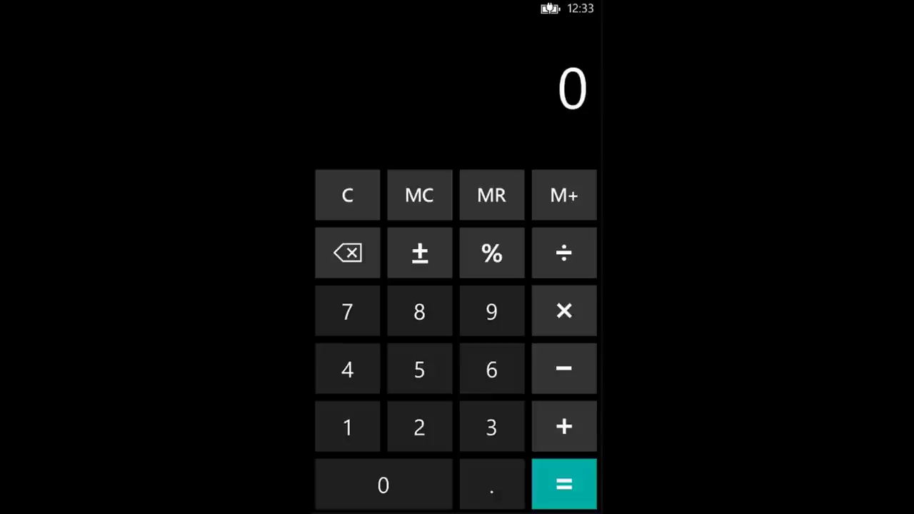
{"action": "key", "text": "F1"}
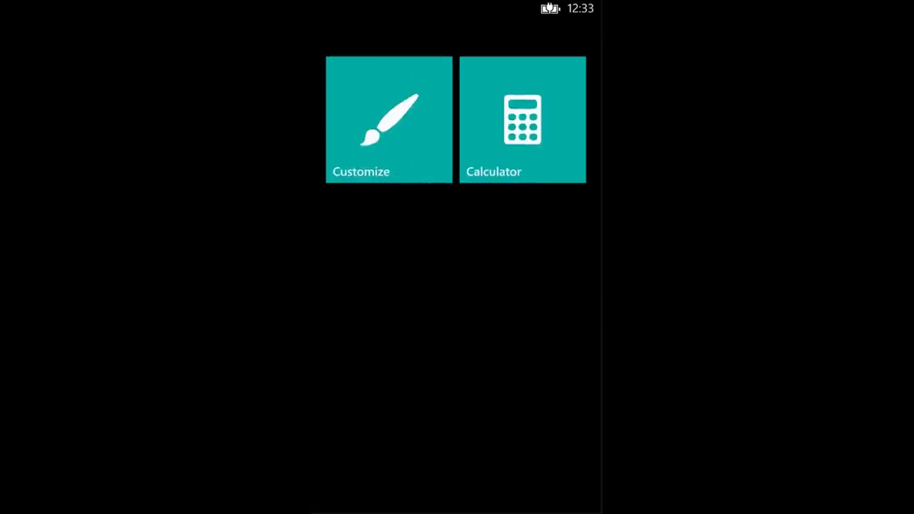